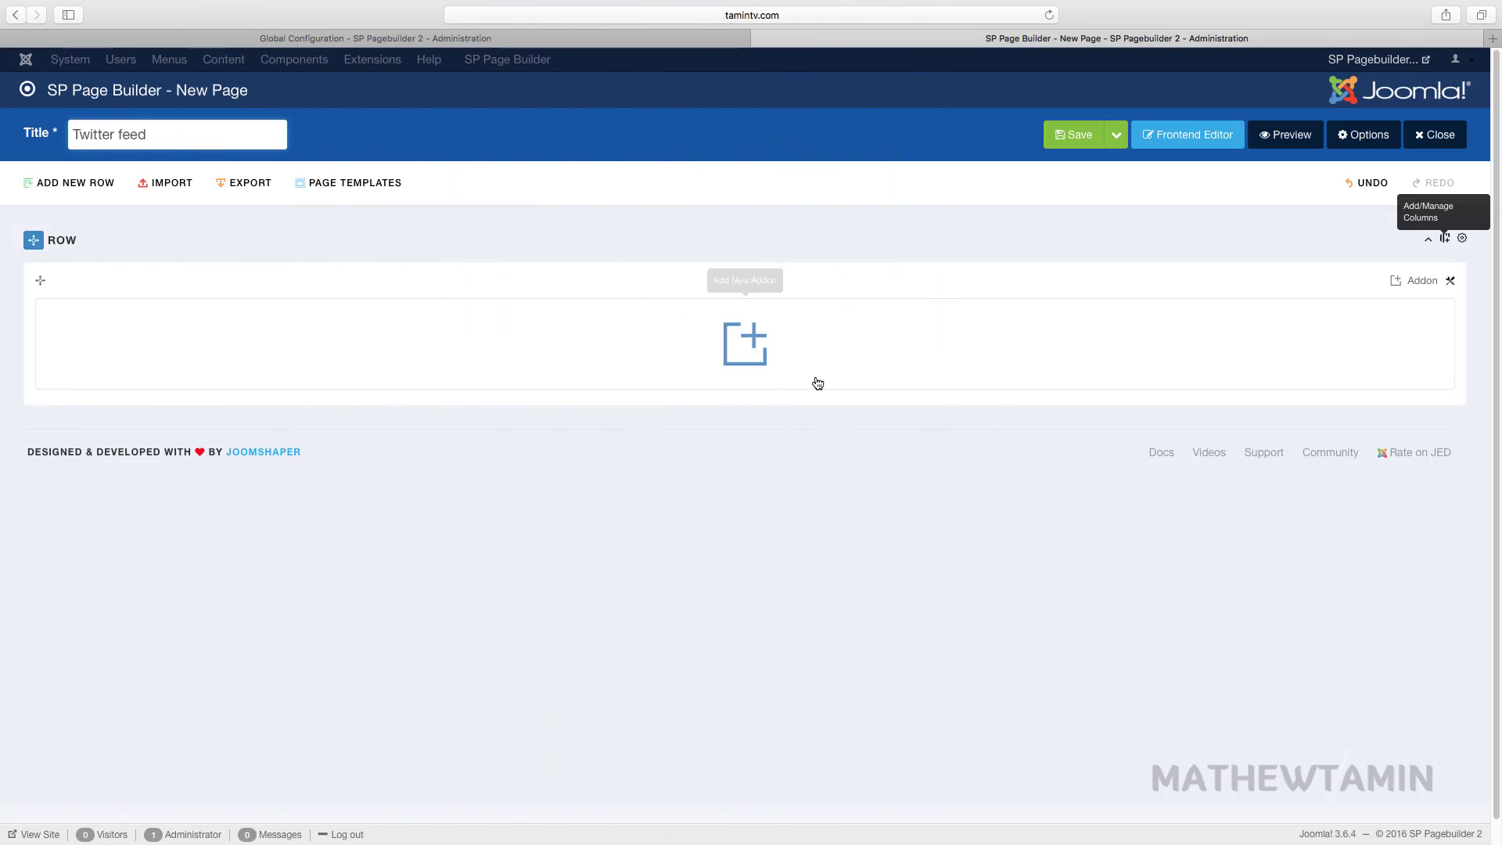
Step: Open the addons list for the empty row on the new 'Twitter feed' page
click(746, 344)
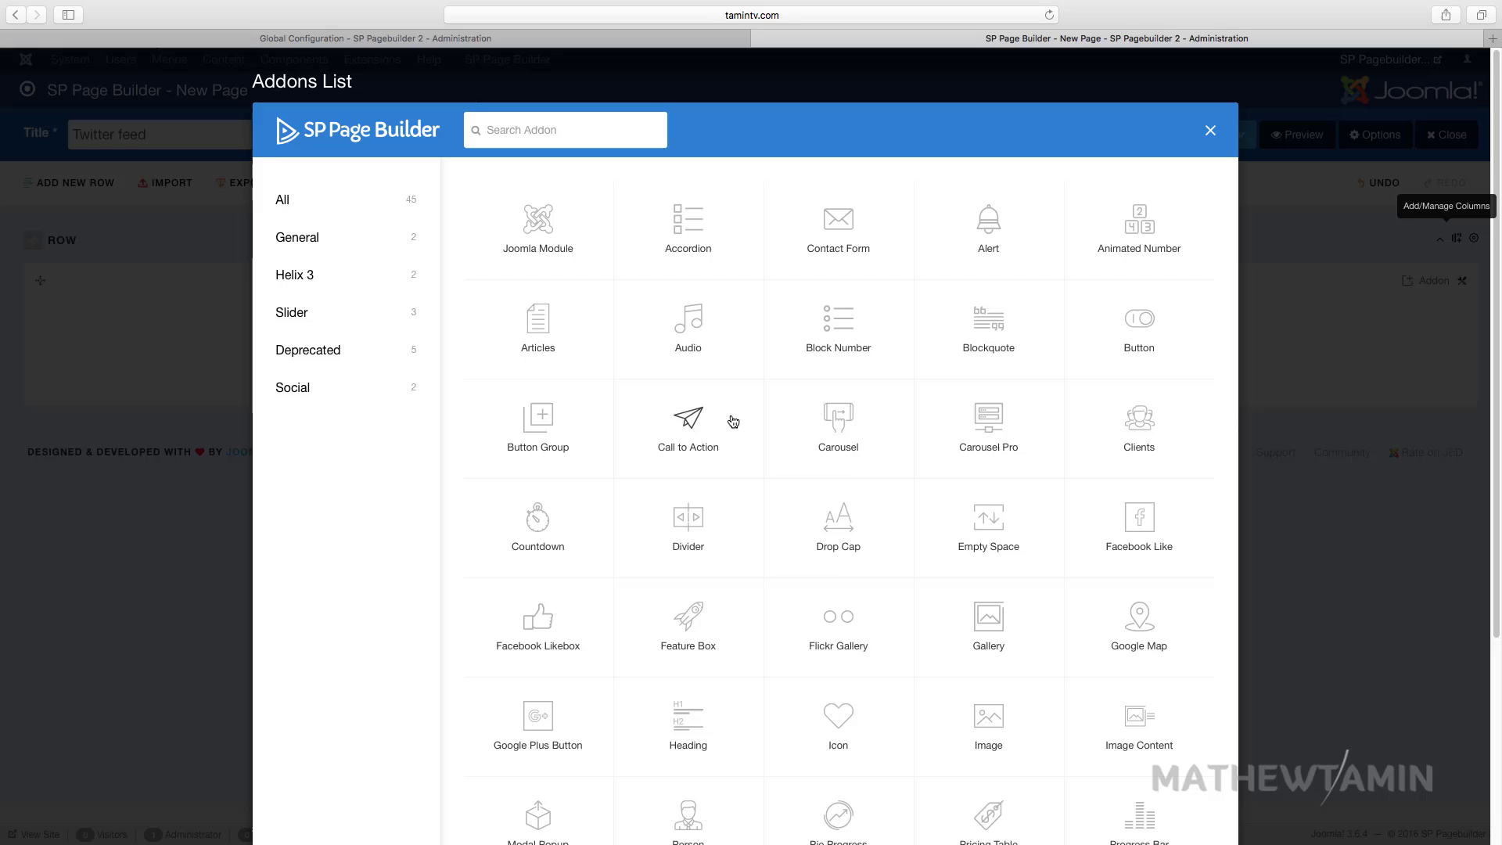
scroll(744, 383, down, 3)
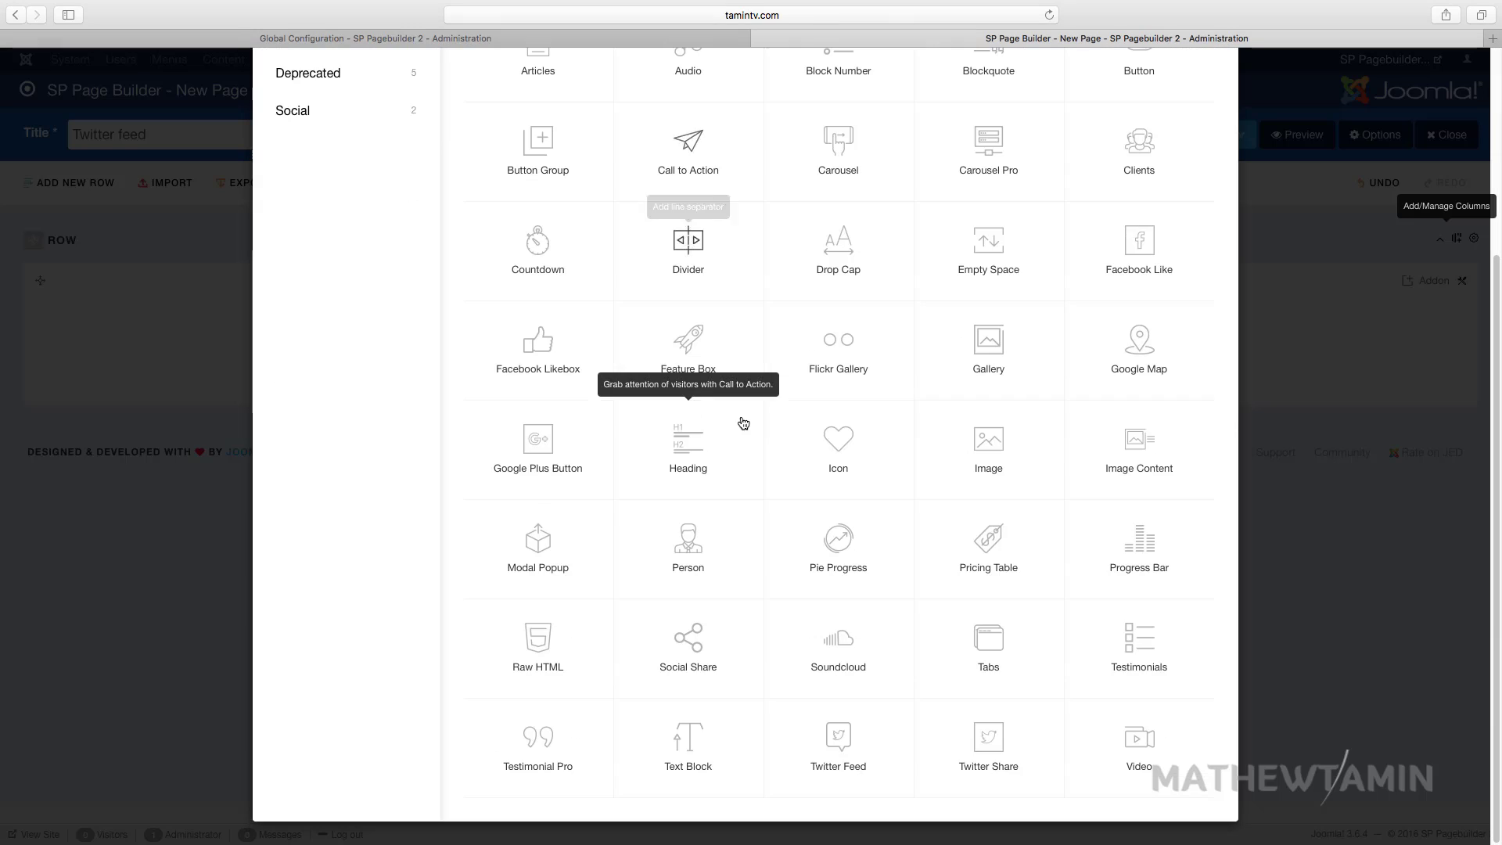
Step: Insert a Twitter Feed addon, set username mathewtamin, and bring up the Twitter app keys page
click(838, 746)
double_click(561, 395)
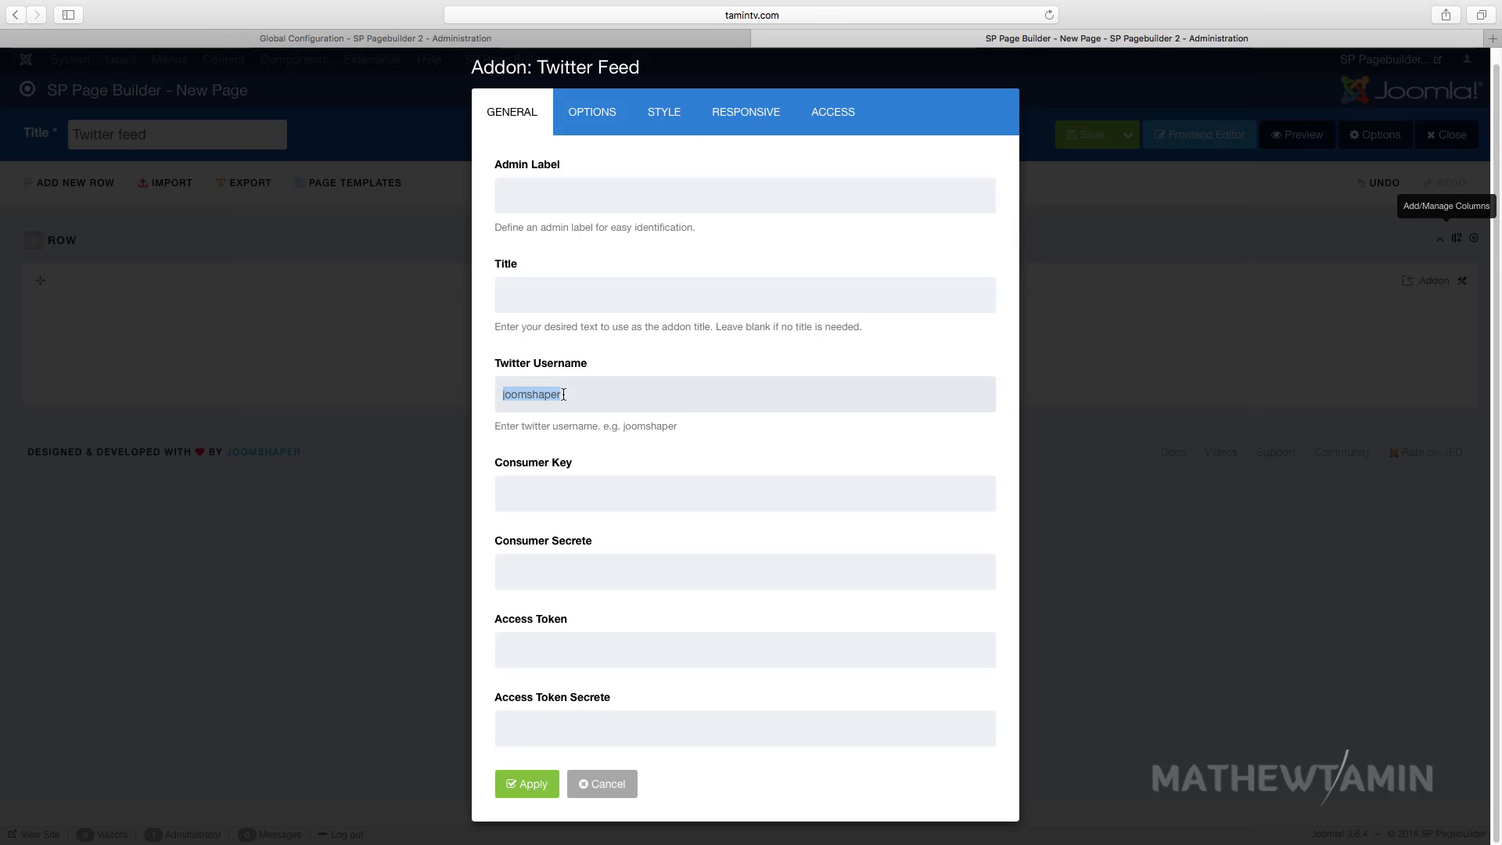
text(mat)
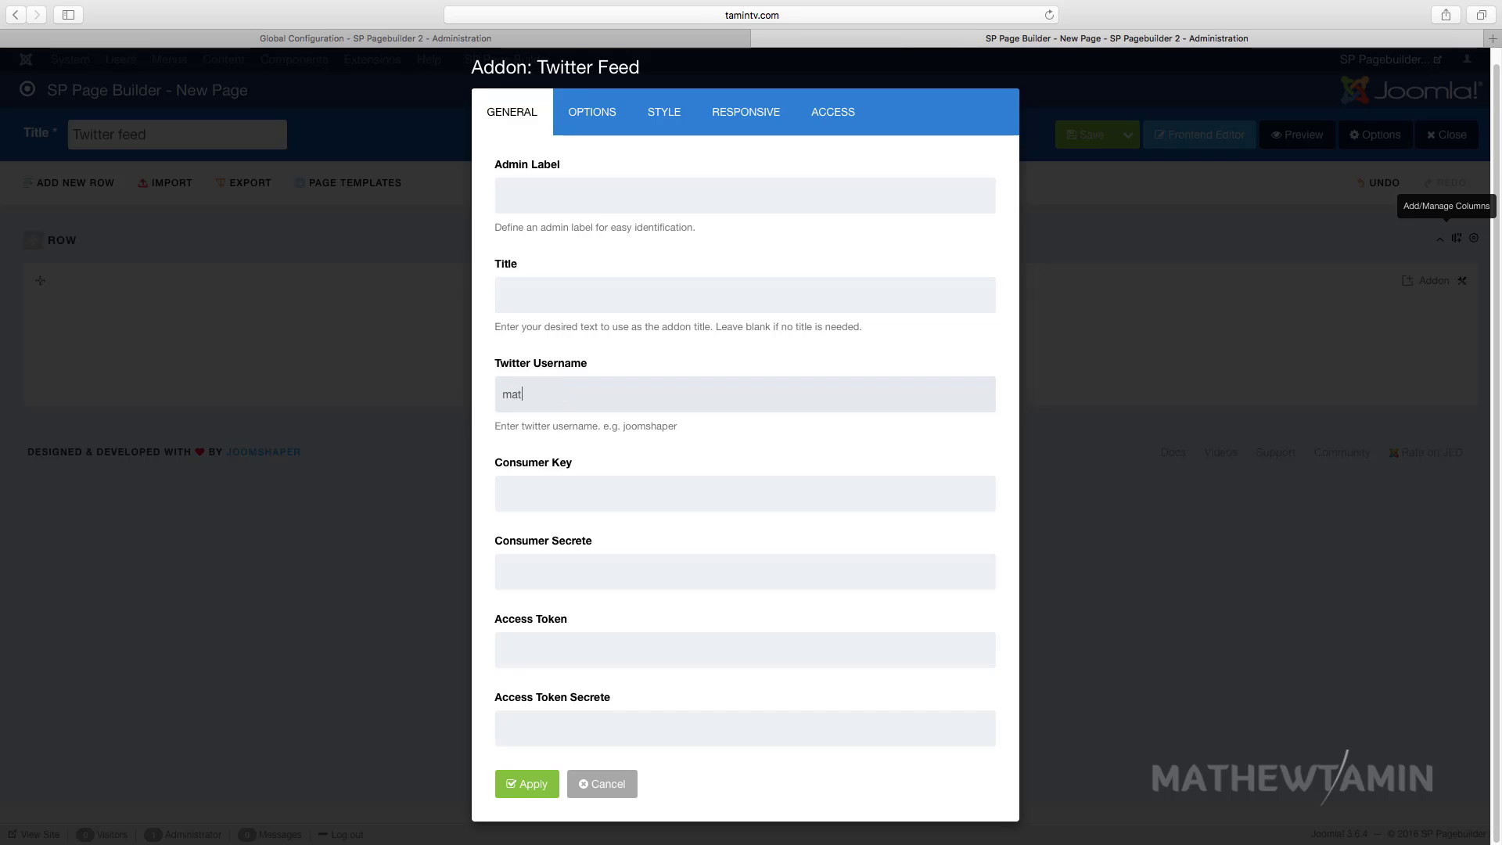
text(hew)
text(tamin)
key(super+Tab)
key(super+Tab)
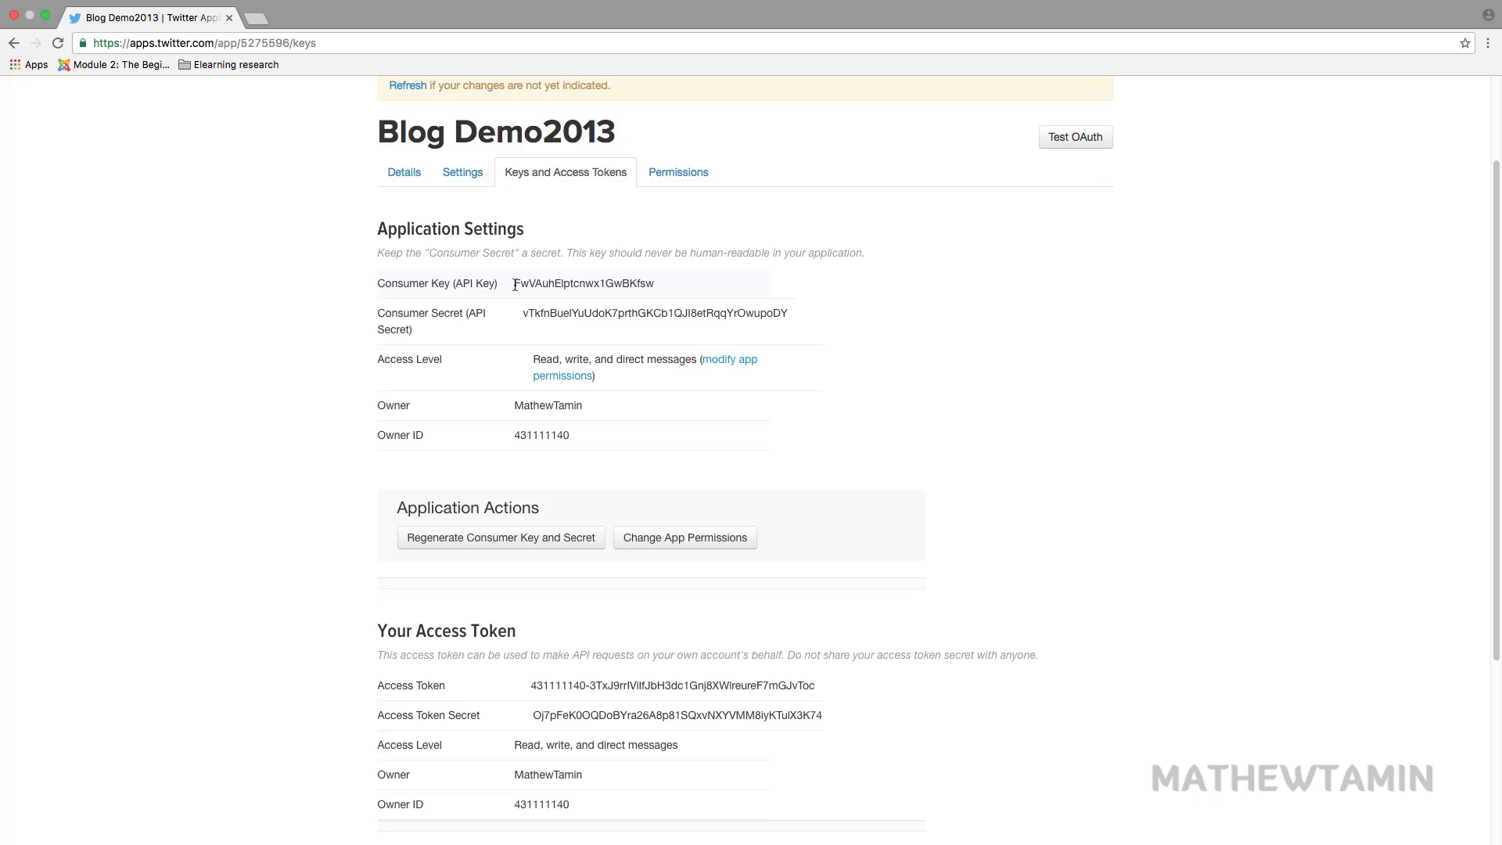
drag(513, 282, 655, 283)
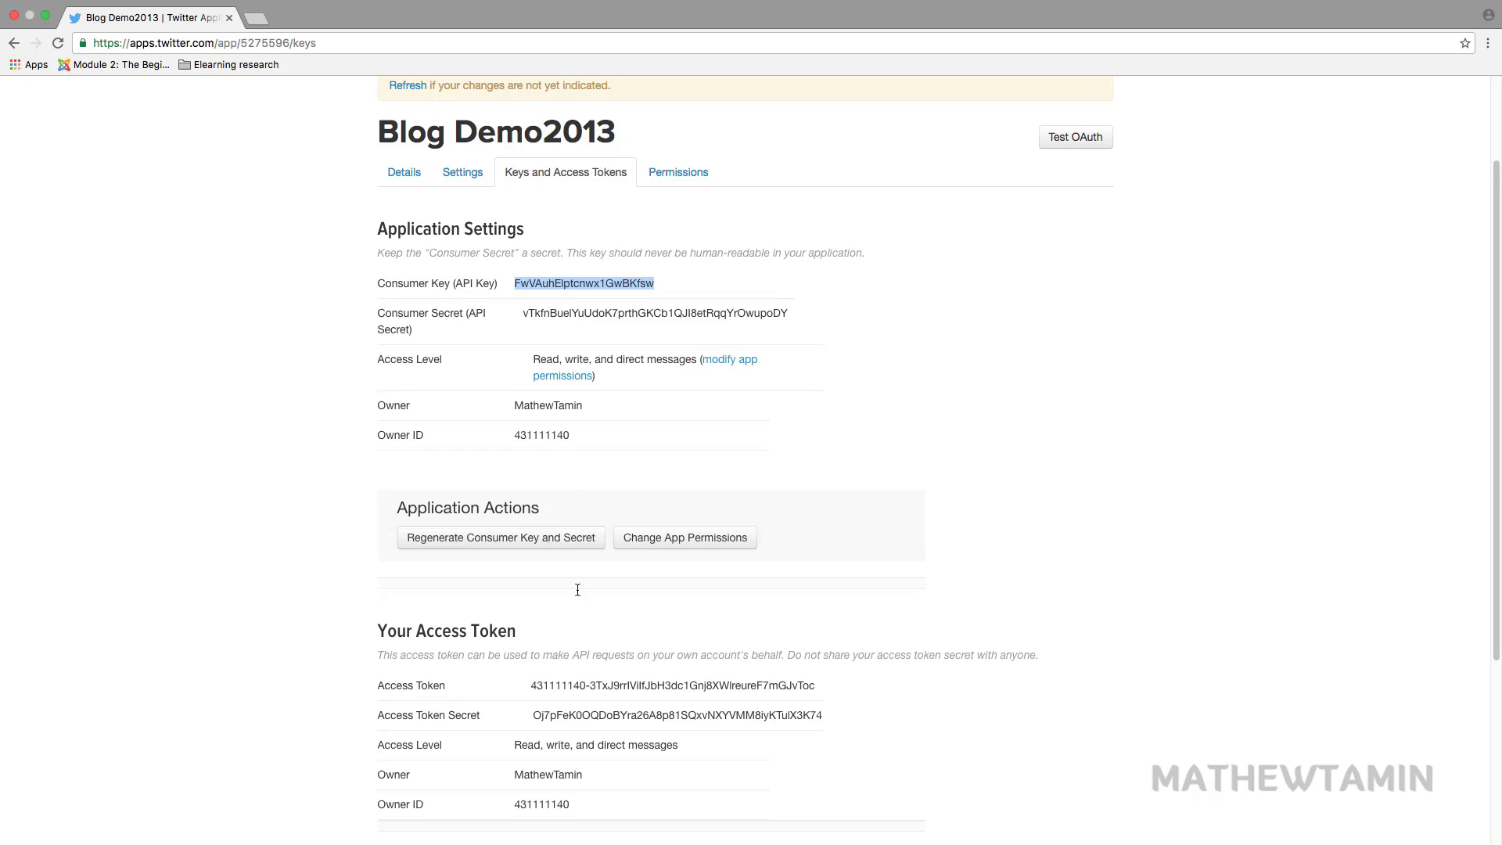
scroll(579, 589, down, 1)
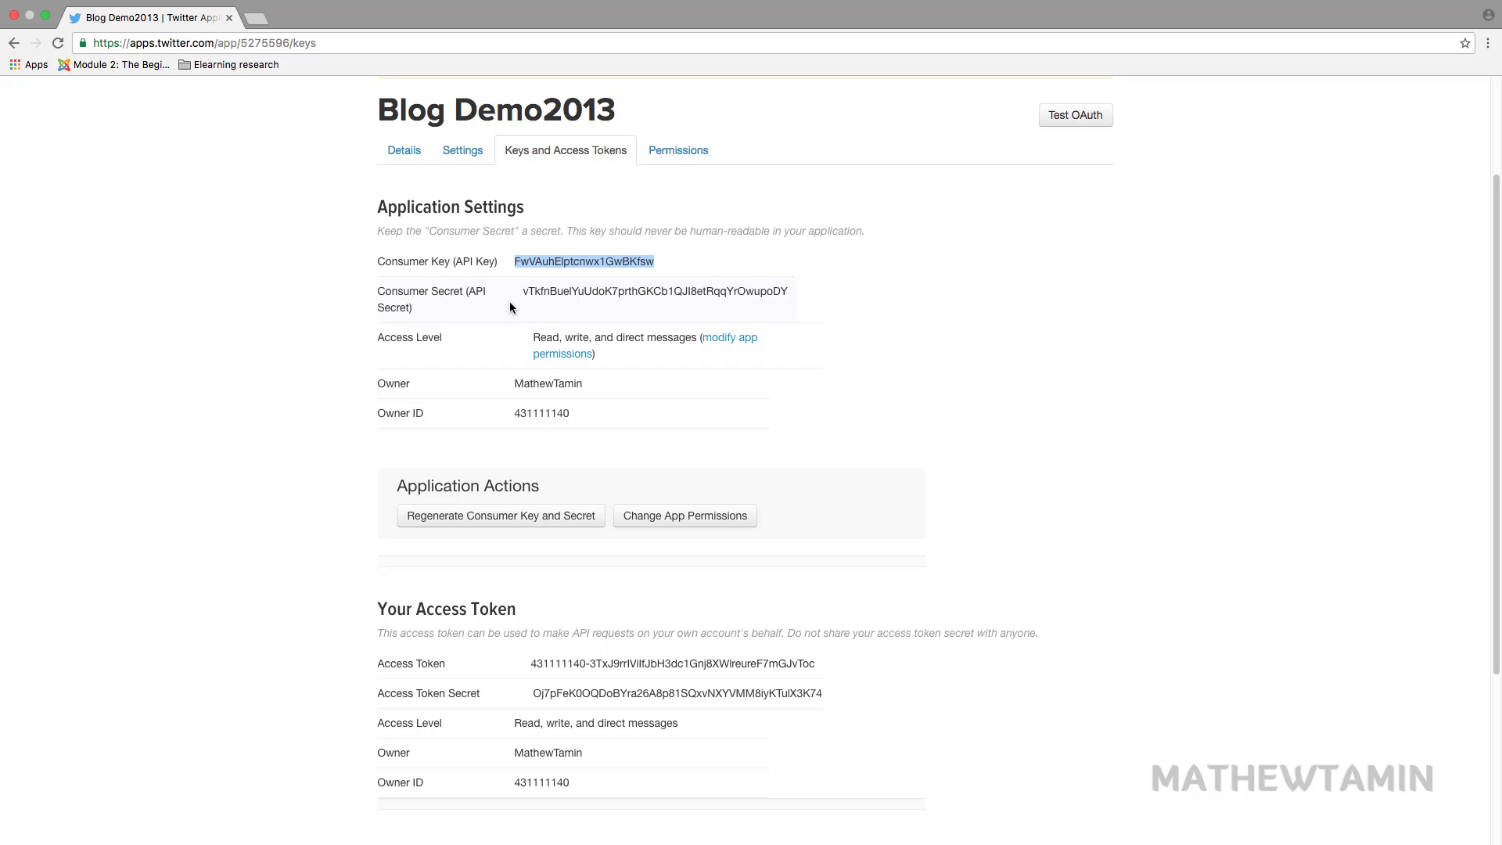
Step: Review the Blog Demo2013 consumer key and access tokens, then return to the page builder
click(562, 287)
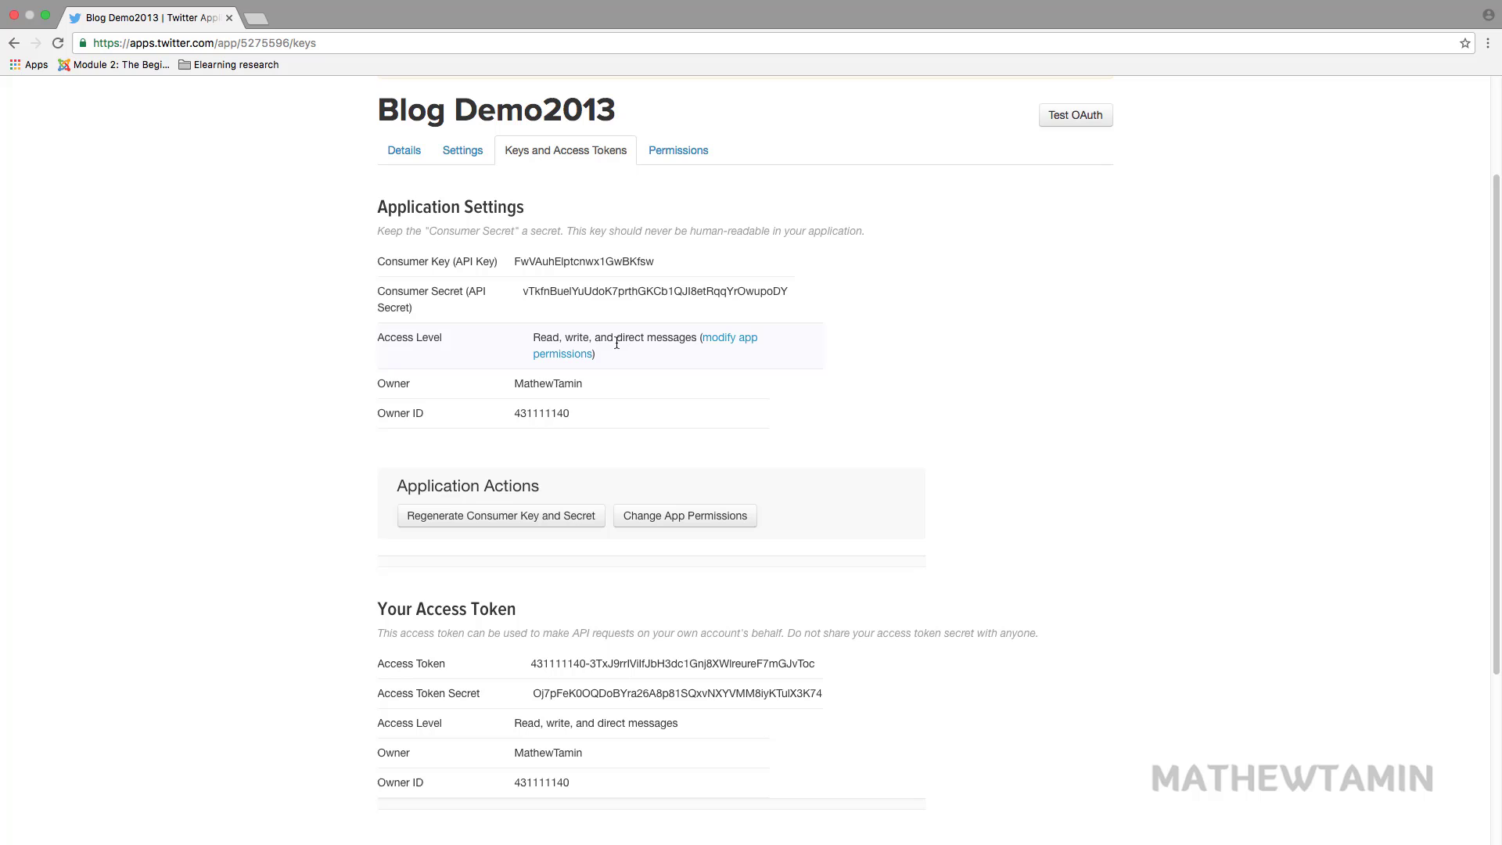
key(super+Tab)
key(super+Tab)
key(super+Tab)
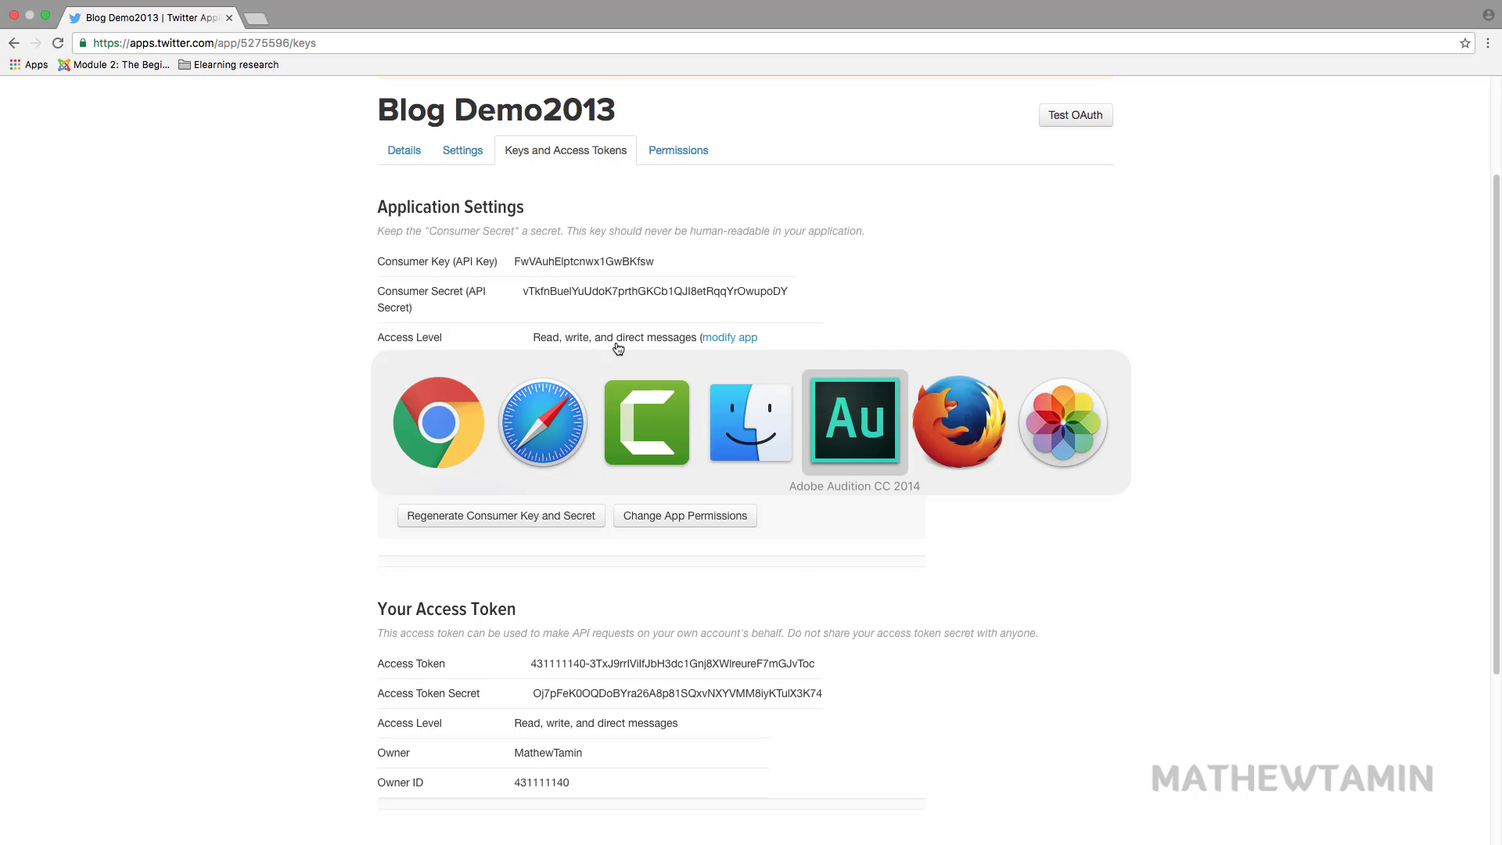
key(super+Tab)
key(super+Tab)
key(super+Tab)
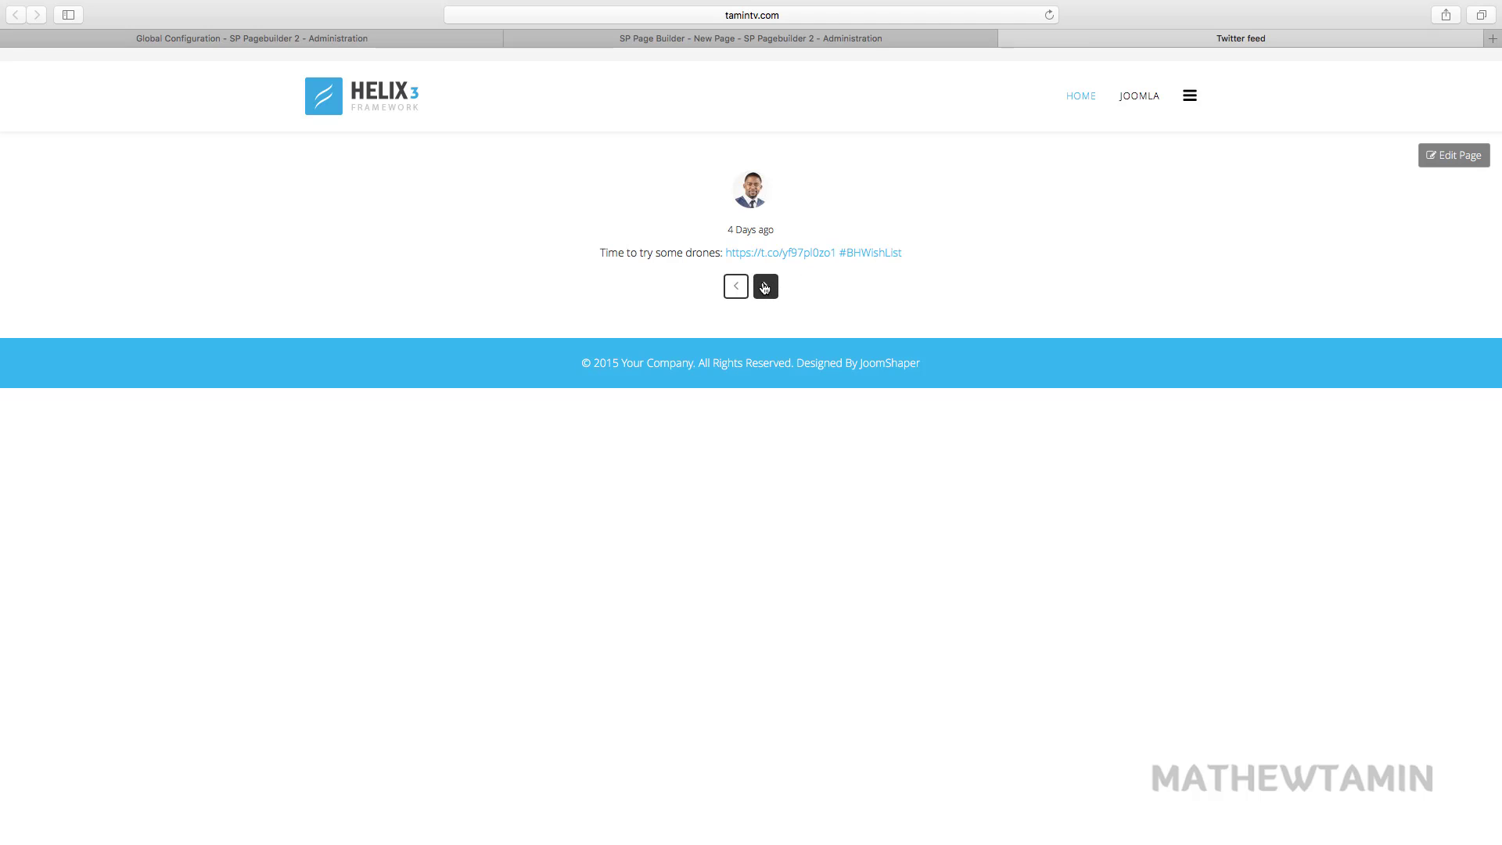
Step: Step the live Twitter feed slider forward five tweets and back one, briefly highlighting the '1 Hour ago' timestamp
click(765, 287)
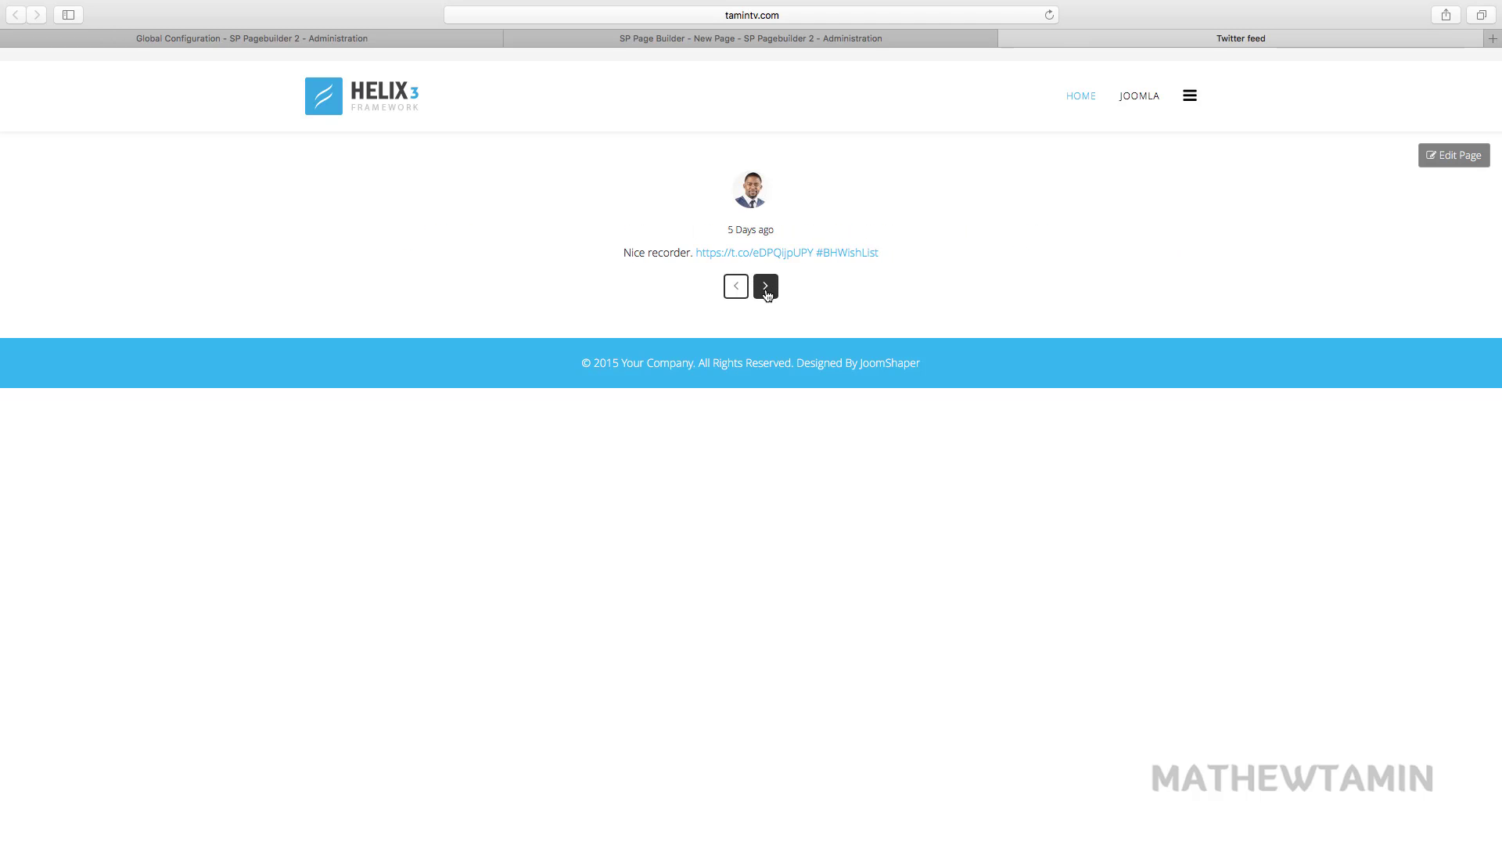
click(765, 286)
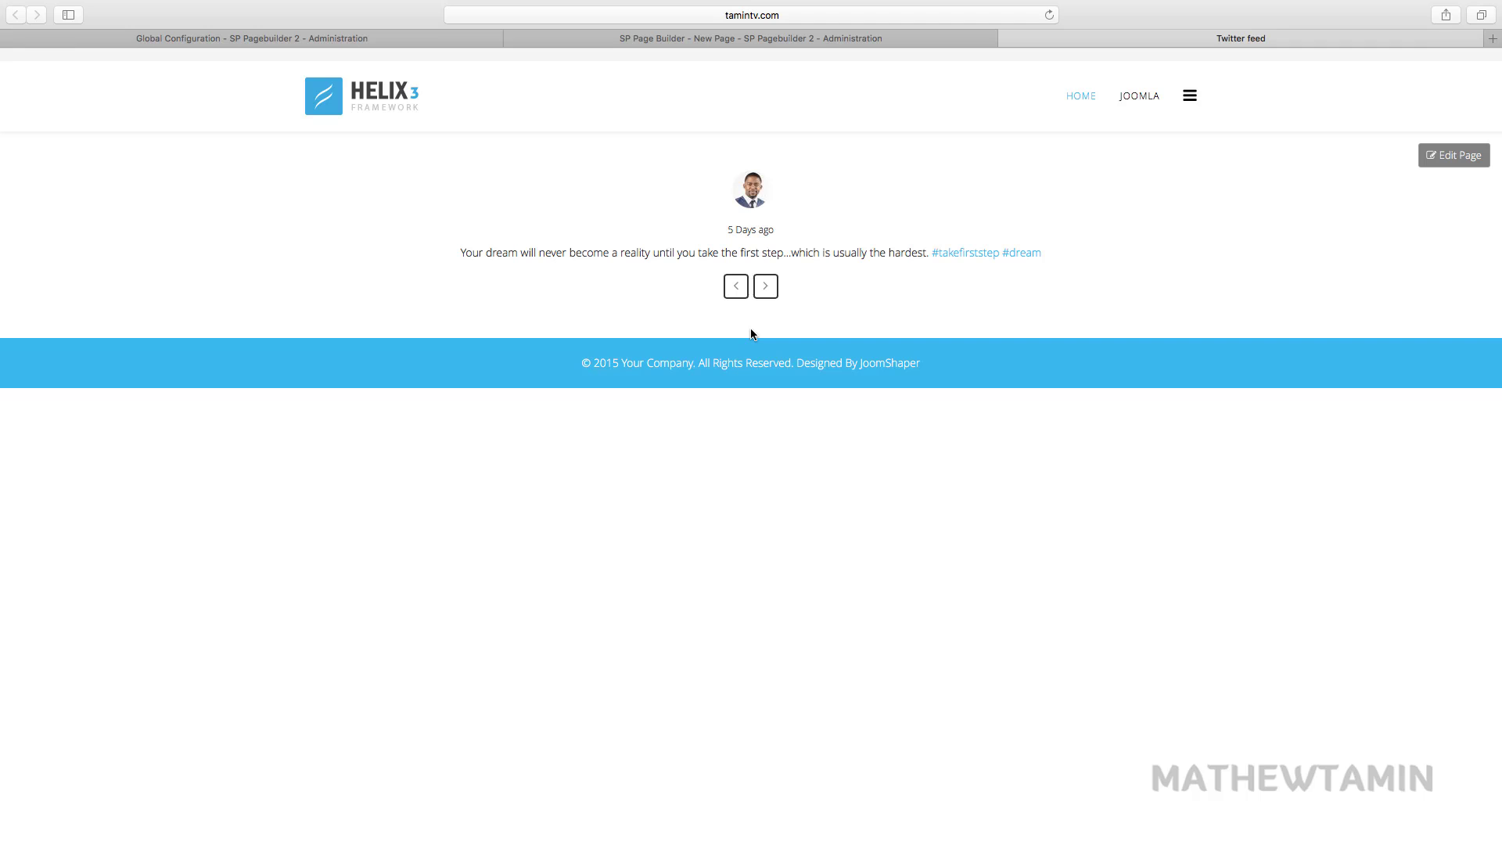
click(765, 286)
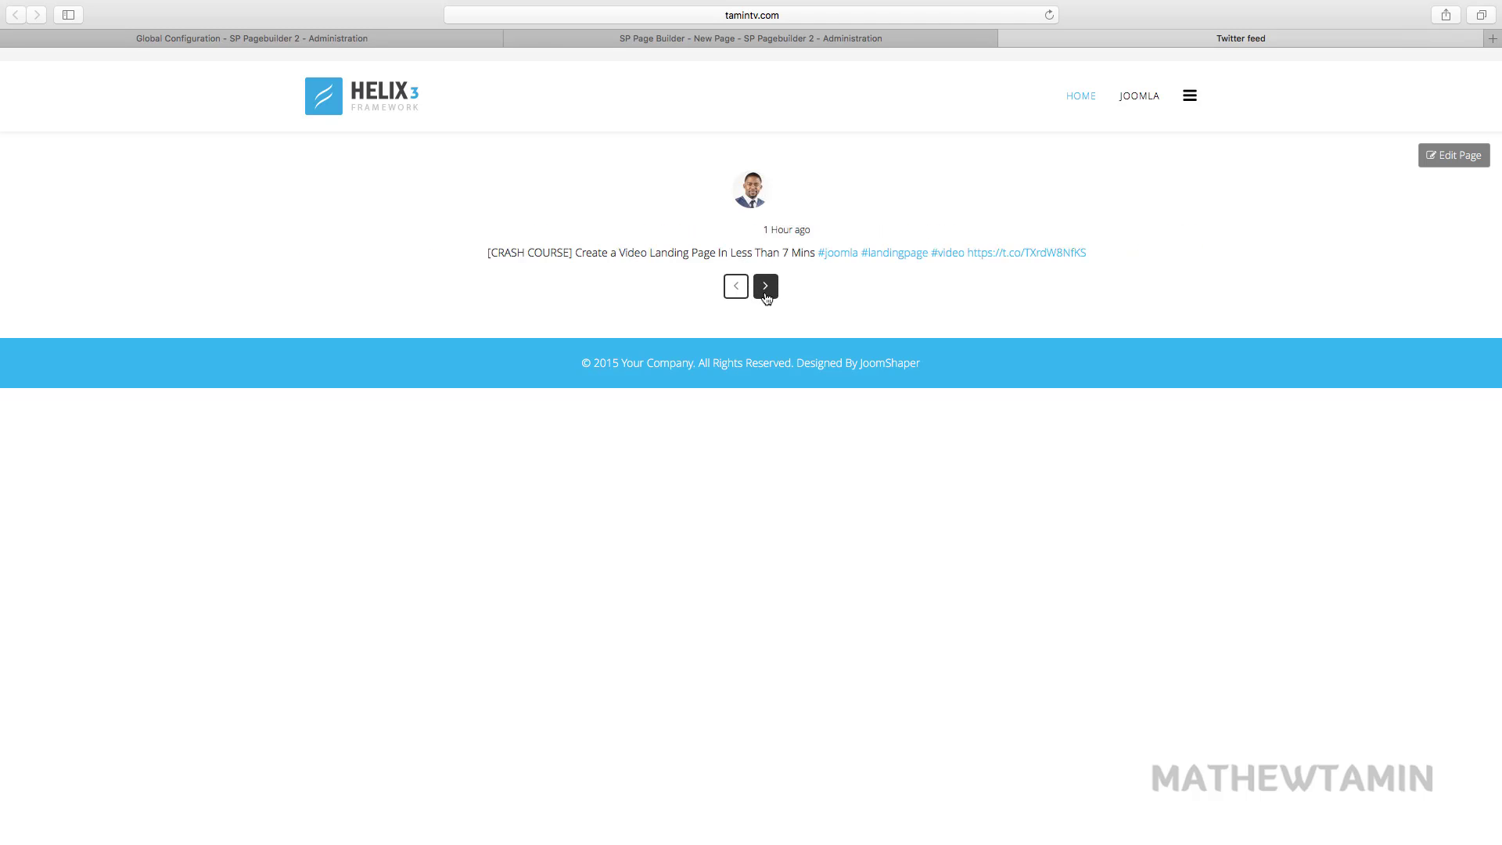
click(766, 286)
click(766, 287)
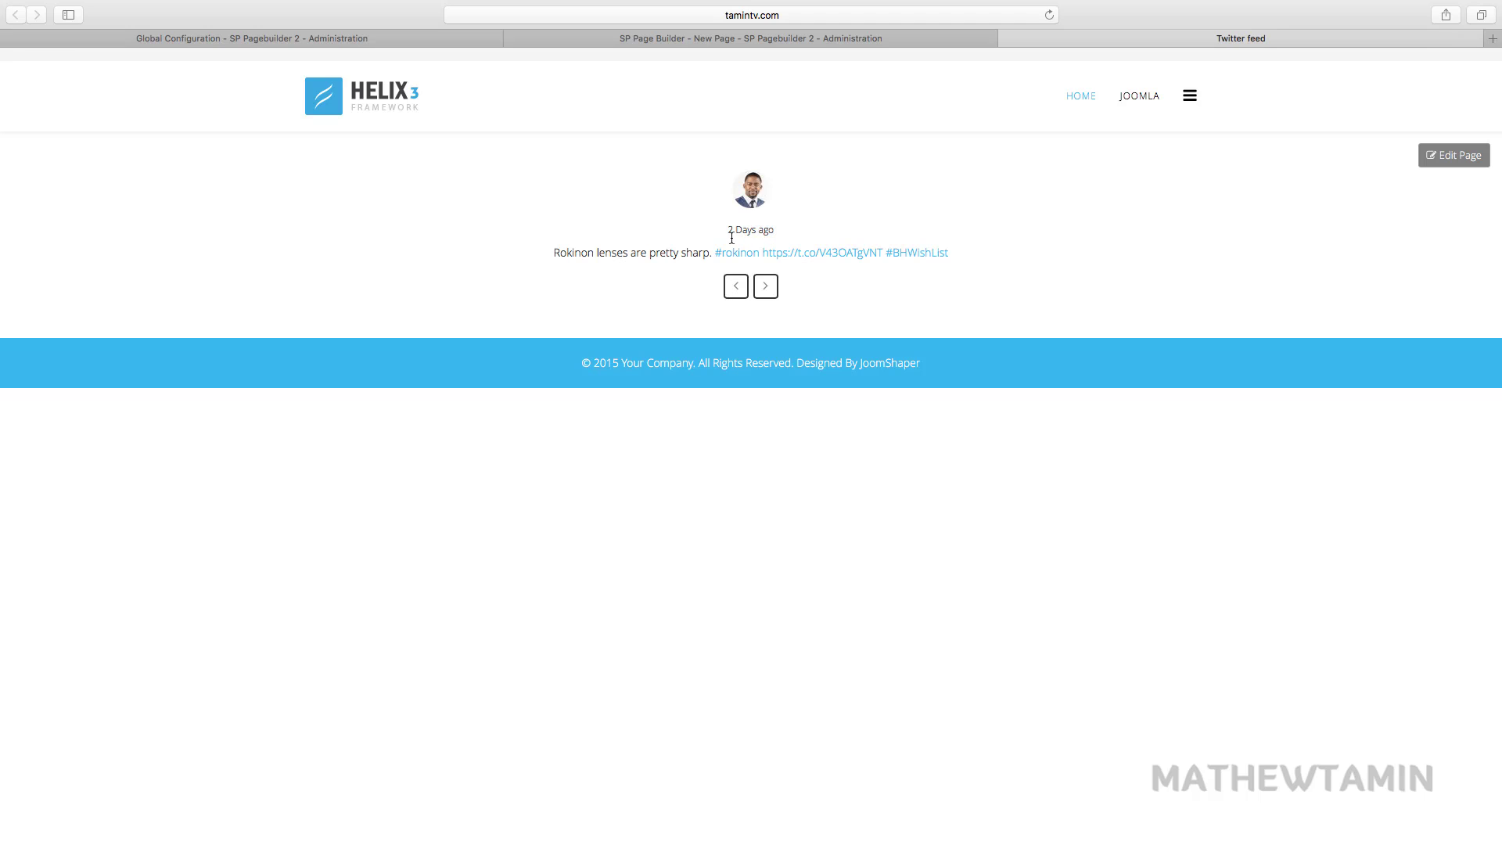
click(735, 286)
drag(784, 232, 725, 230)
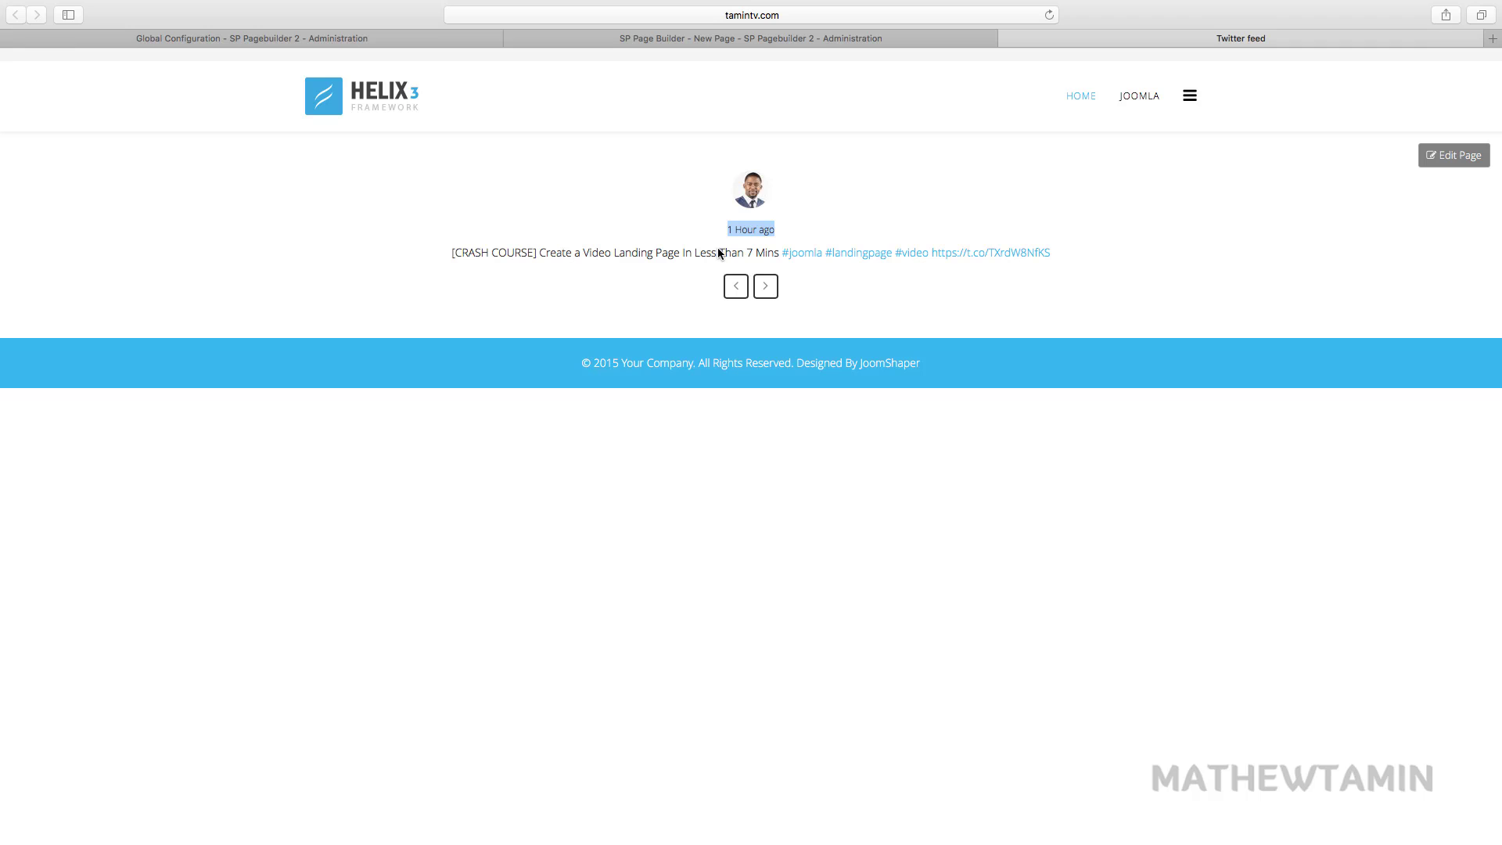
click(683, 317)
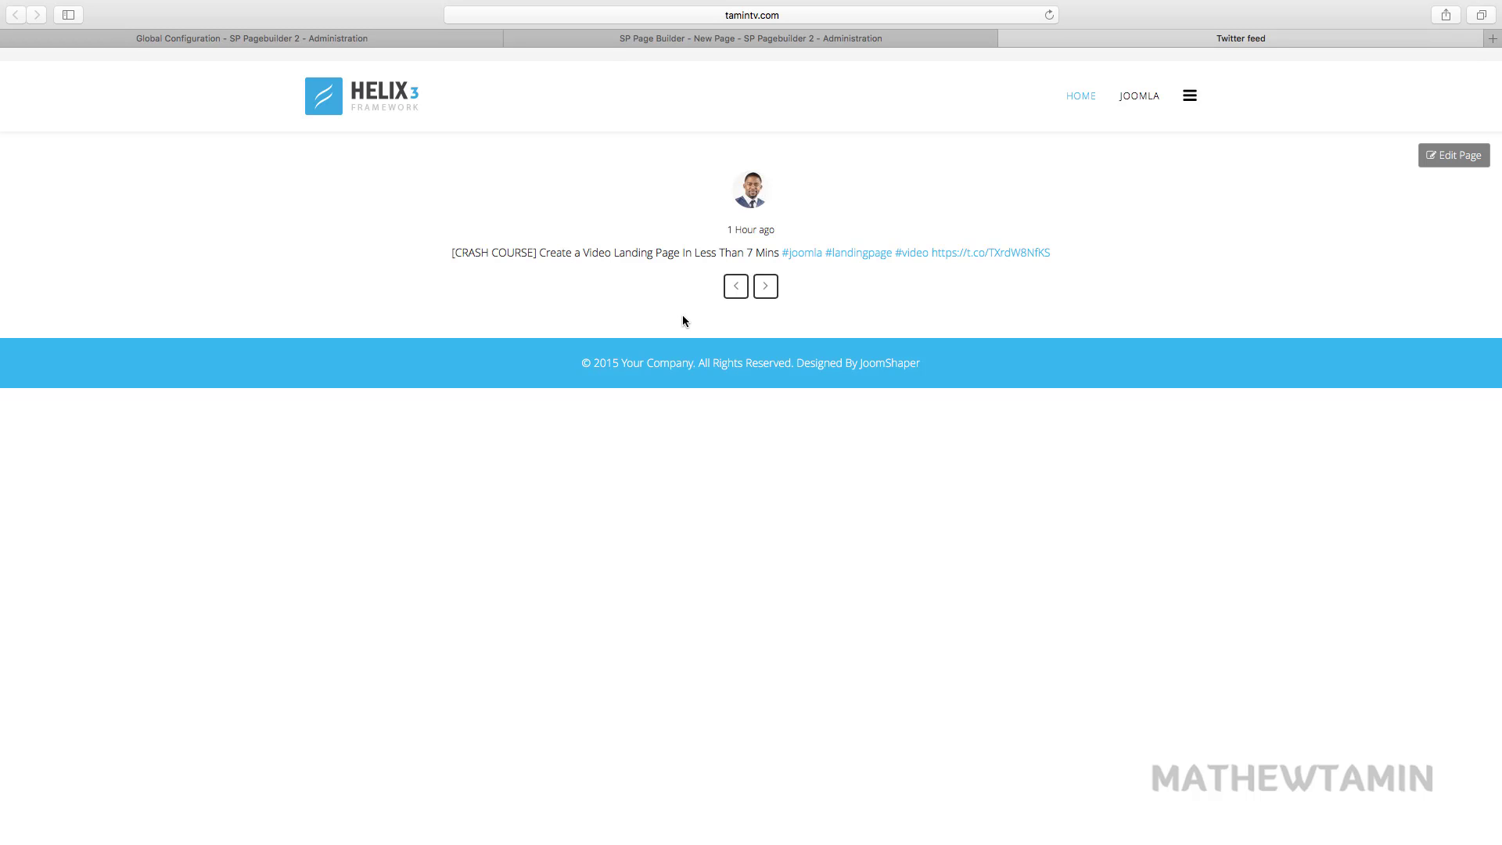